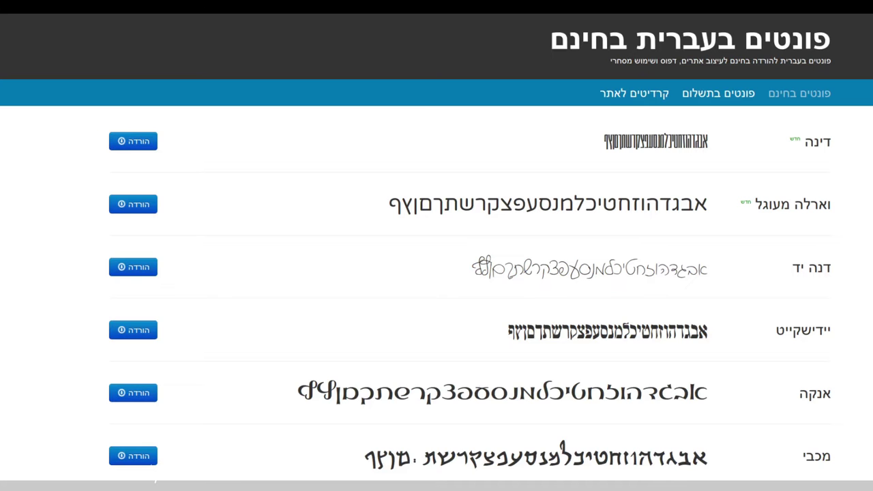
Step: Browse the list of free Hebrew fonts and examine their sample alphabets
scroll(747, 297, "down", 1)
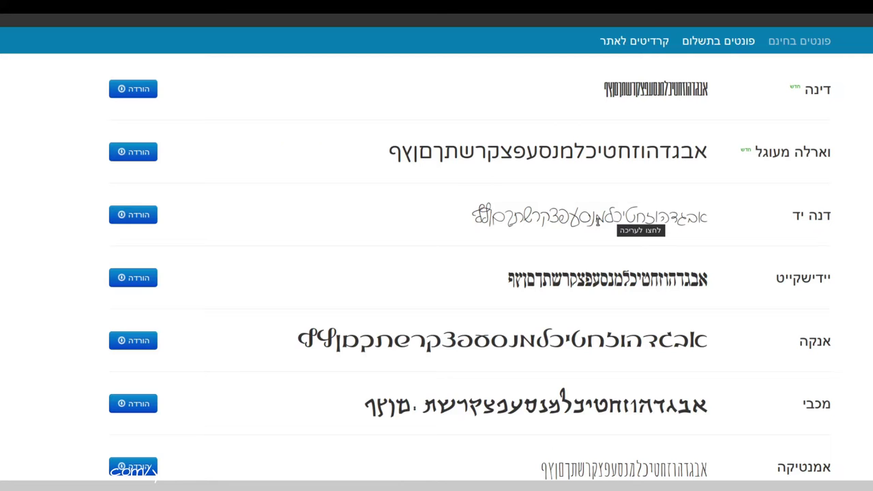
scroll(652, 214, "down", 1)
scroll(644, 215, "down", 3)
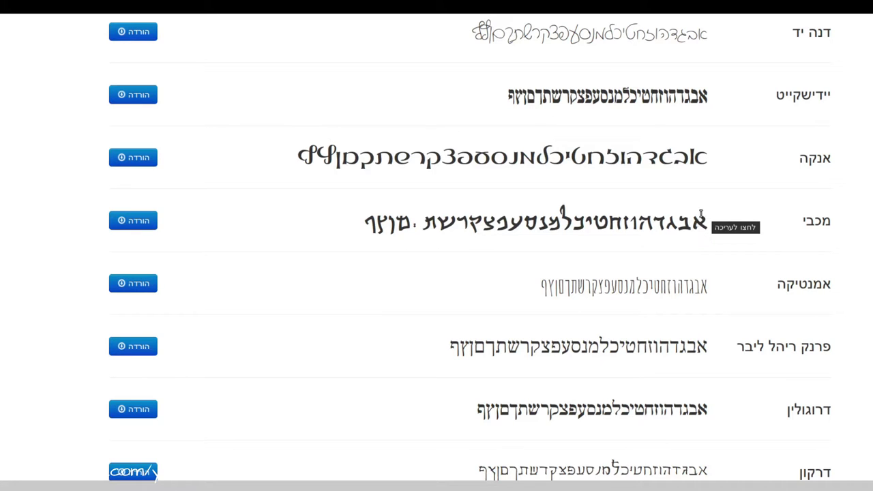
scroll(706, 229, "down", 3)
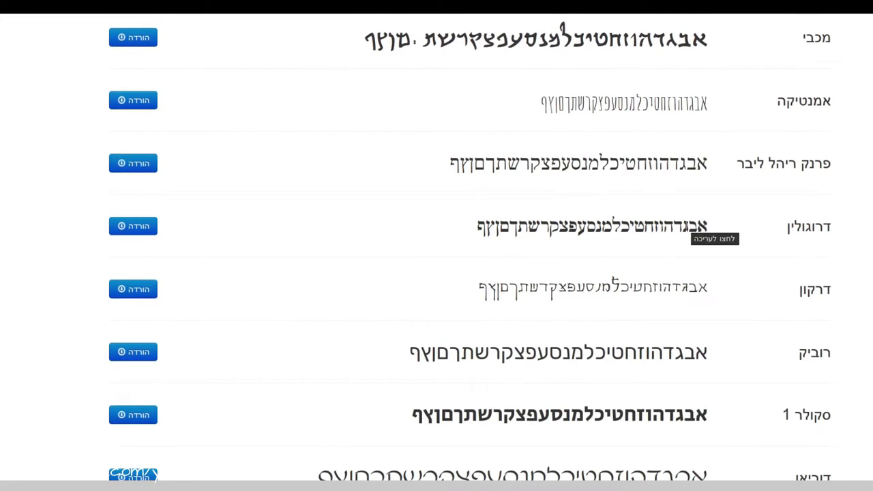
scroll(687, 232, "down", 8)
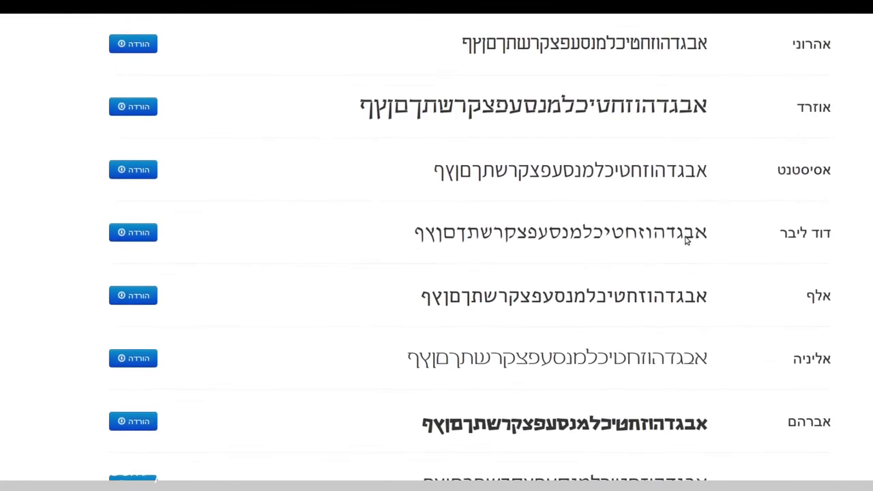
scroll(687, 238, "down", 3)
scroll(690, 240, "down", 1)
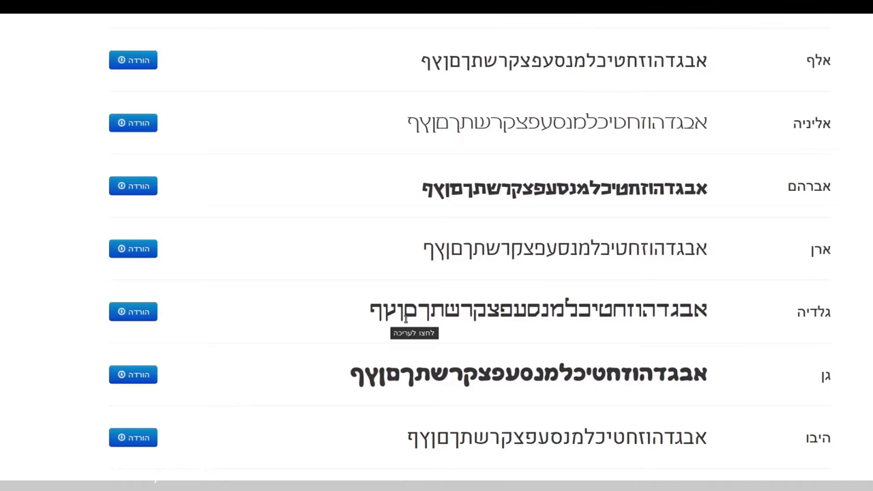
scroll(407, 319, "down", 6)
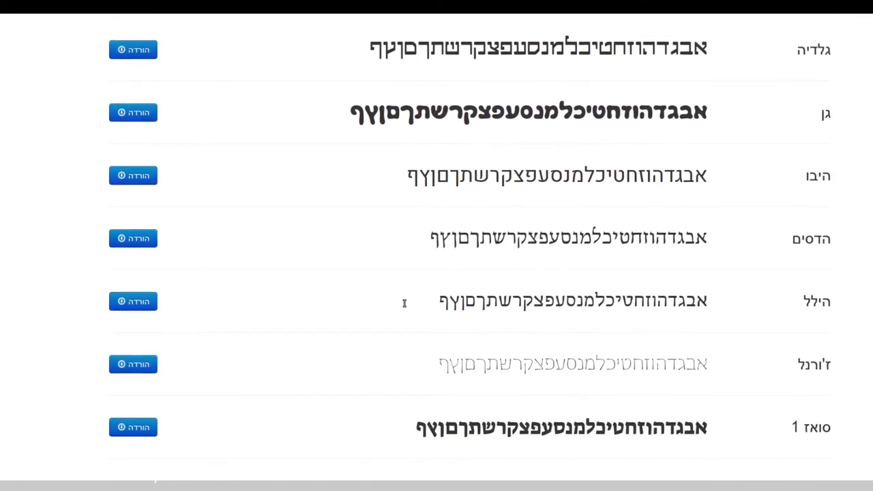
scroll(409, 300, "down", 6)
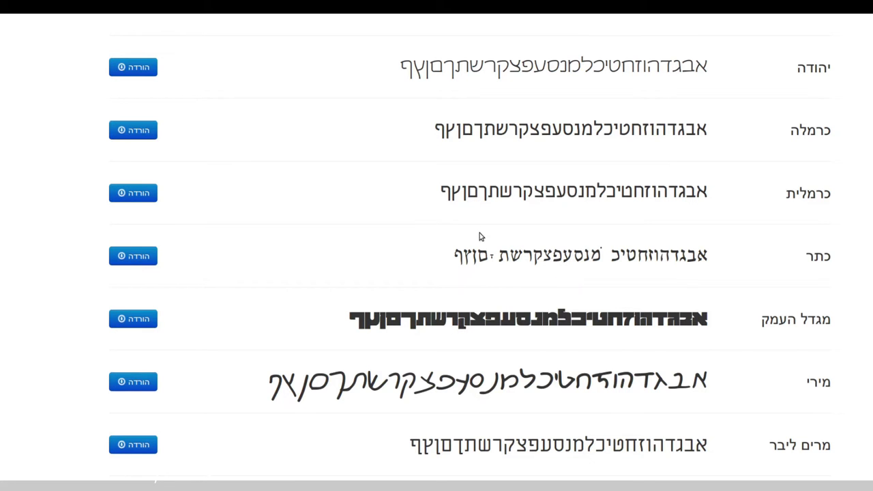
scroll(537, 192, "down", 5)
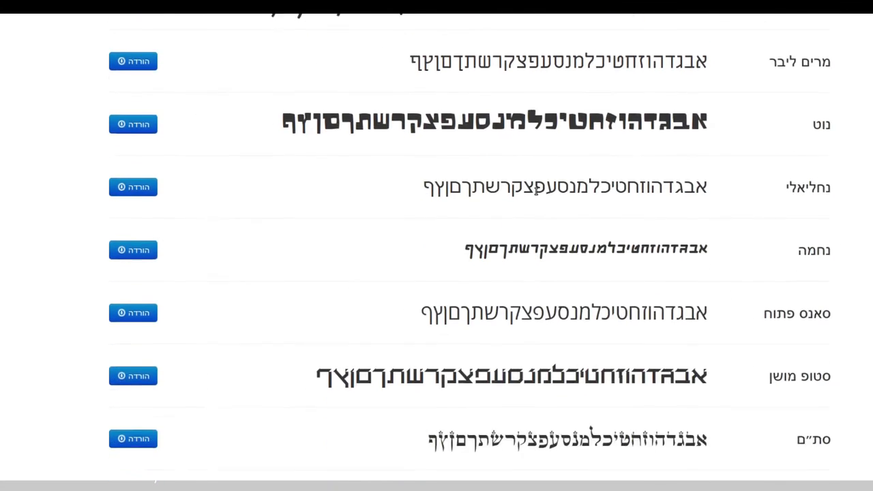
Step: Find the סת״ם ספרד font in the free Hebrew font list and download it
scroll(536, 191, "down", 4)
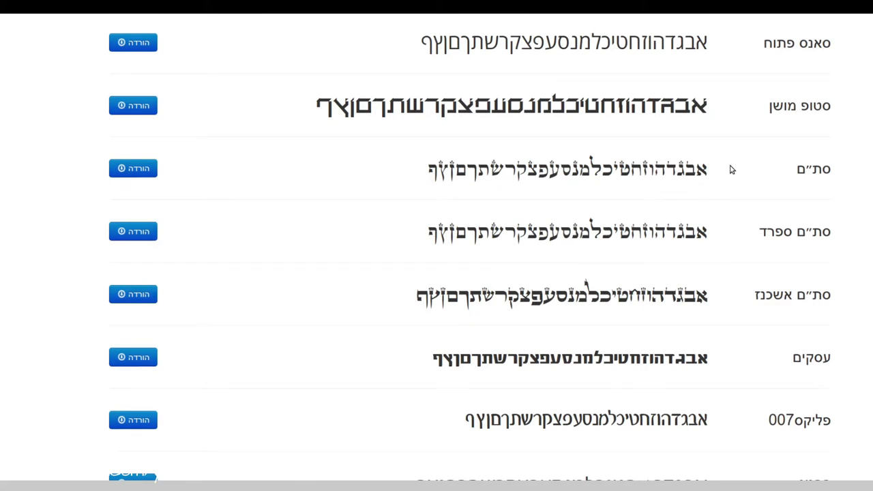
scroll(102, 244, "down", 2)
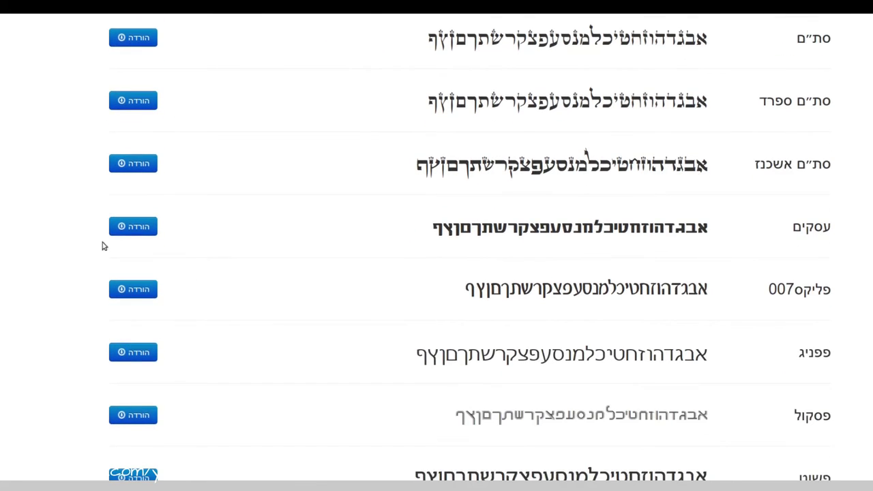
left_click(134, 101)
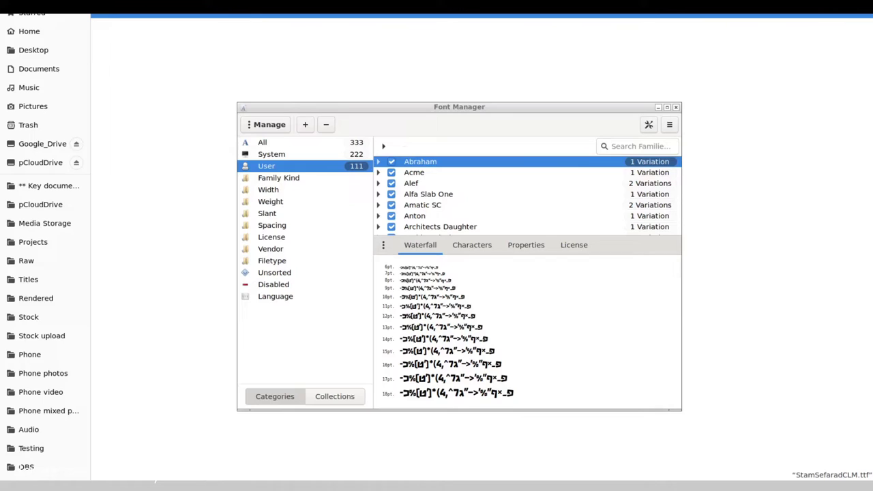
Step: In Font Manager, expand the Alef family among the user fonts and preview its Regular and Bold variations
key("ctrl+q")
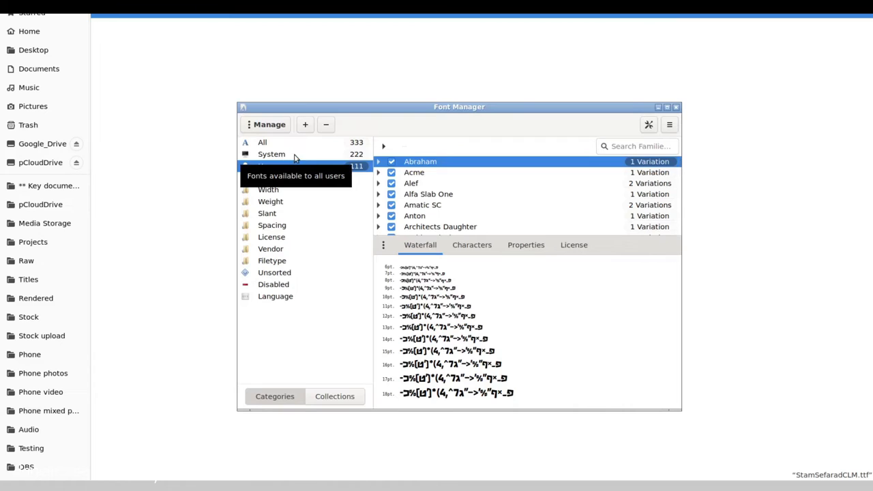
left_click(378, 184)
left_click(523, 197)
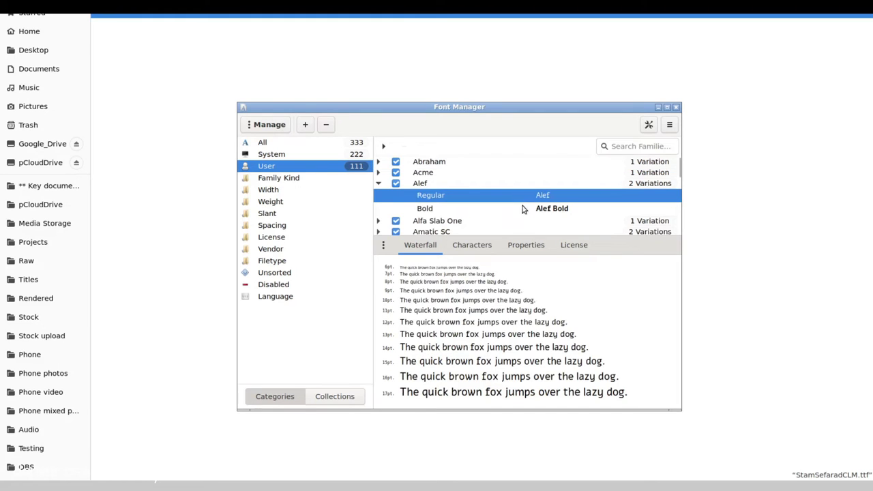
left_click(554, 216)
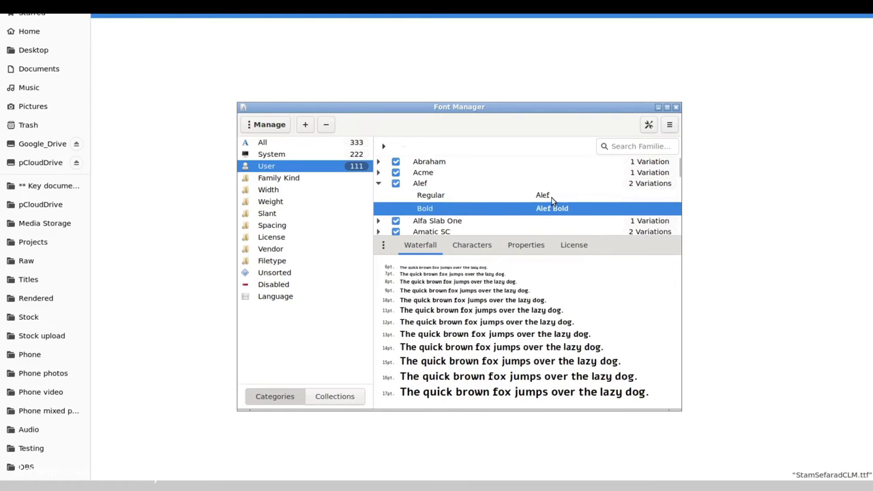
left_click(553, 198)
left_click(553, 210)
scroll(519, 217, "down", 3)
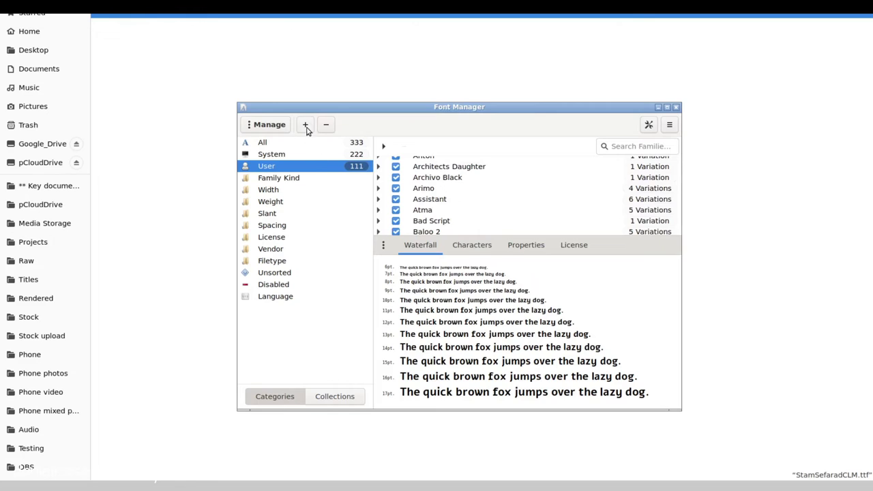
Step: Install the font file StamSefaradCLM.ttf from the hebrewfonts folder on the Desktop
left_click(306, 126)
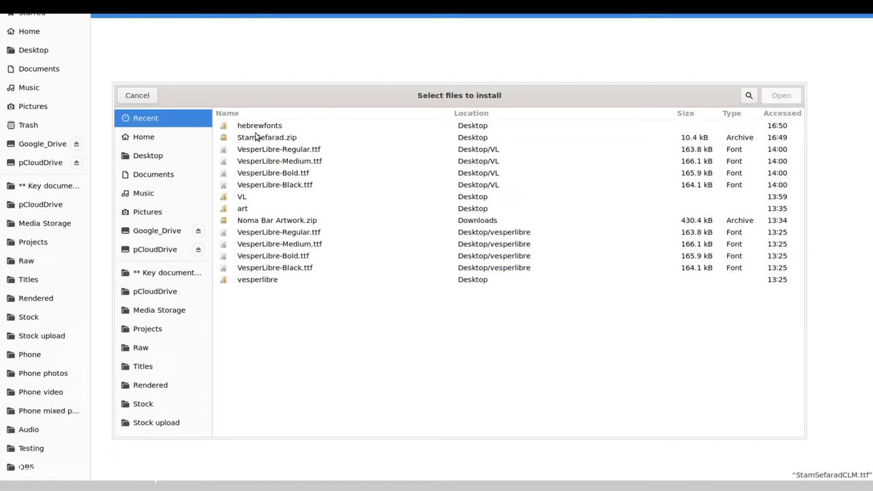
left_click(149, 154)
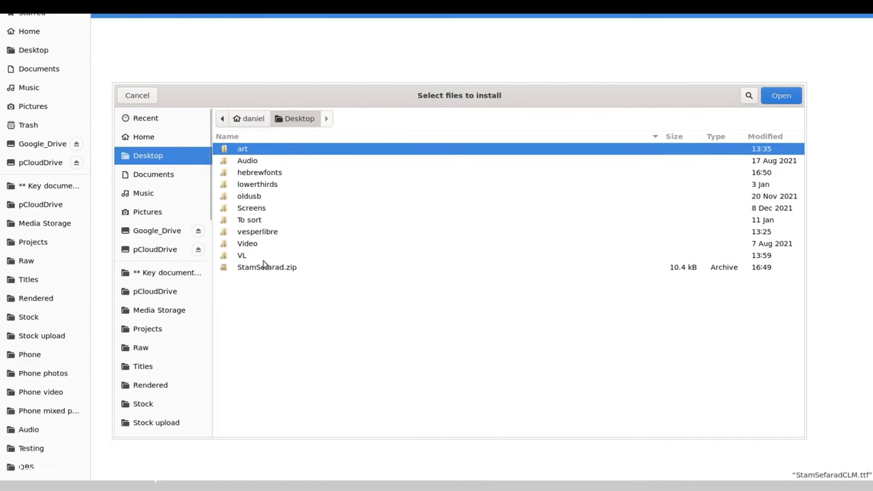
double_click(259, 173)
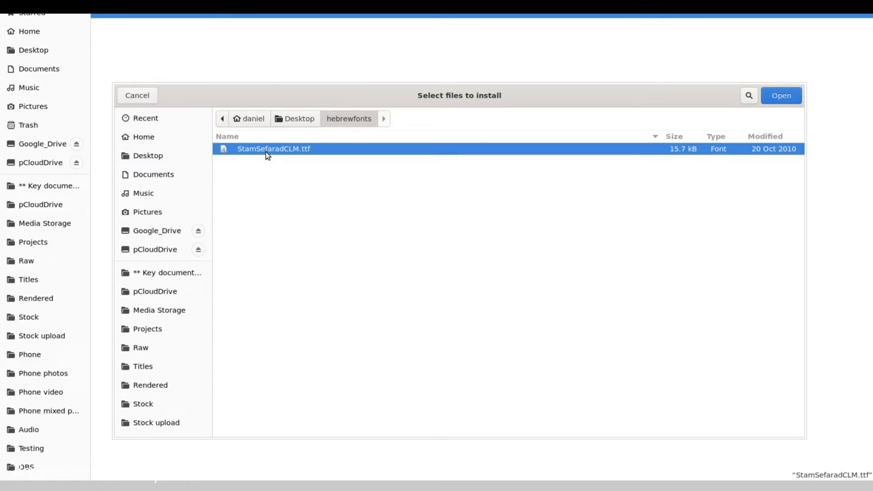
double_click(267, 154)
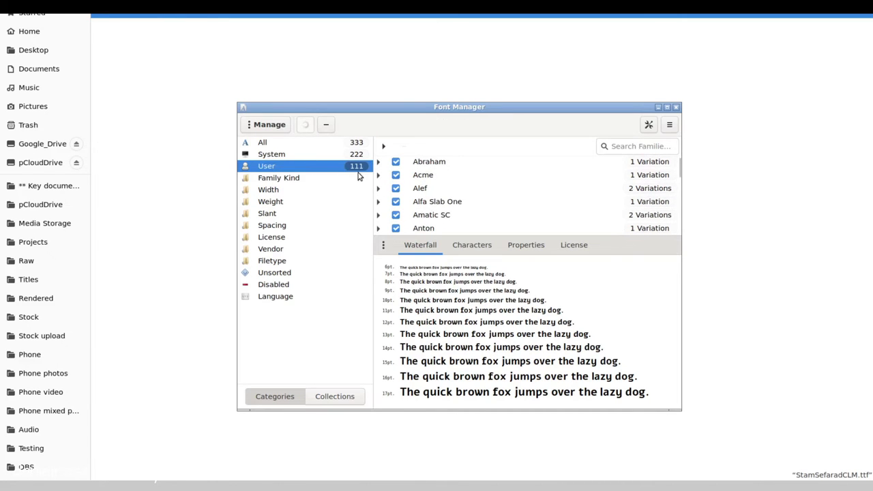
Step: Search the user fonts for "stam" and check the Stam Sefarad CLM entry
scroll(417, 185, "down", 3)
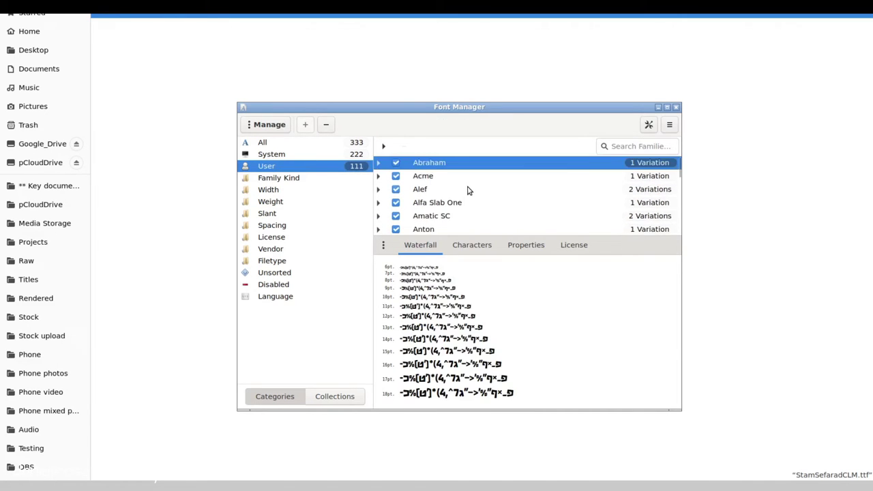
scroll(462, 197, "down", 6)
scroll(461, 197, "down", 3)
left_click(629, 145)
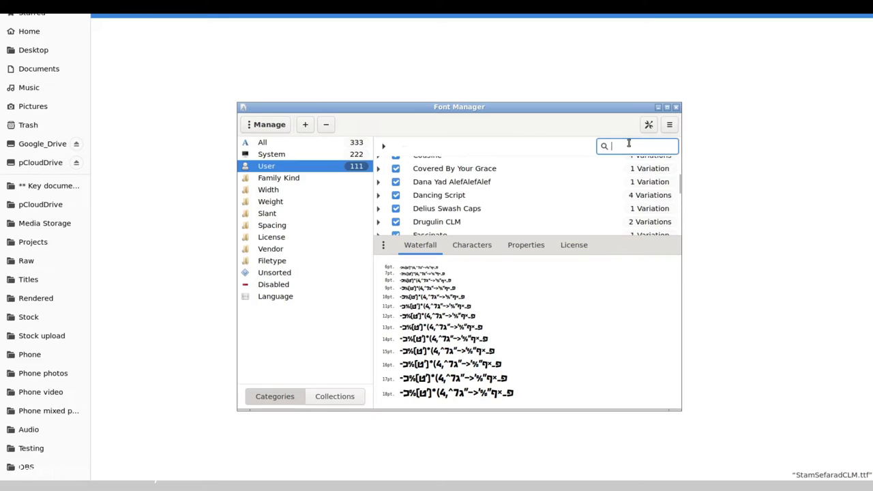
type("stam")
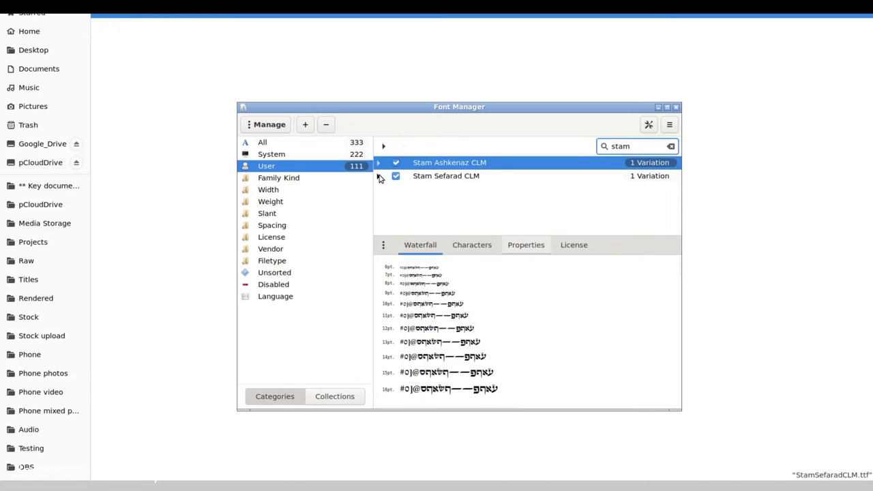
left_click(375, 178)
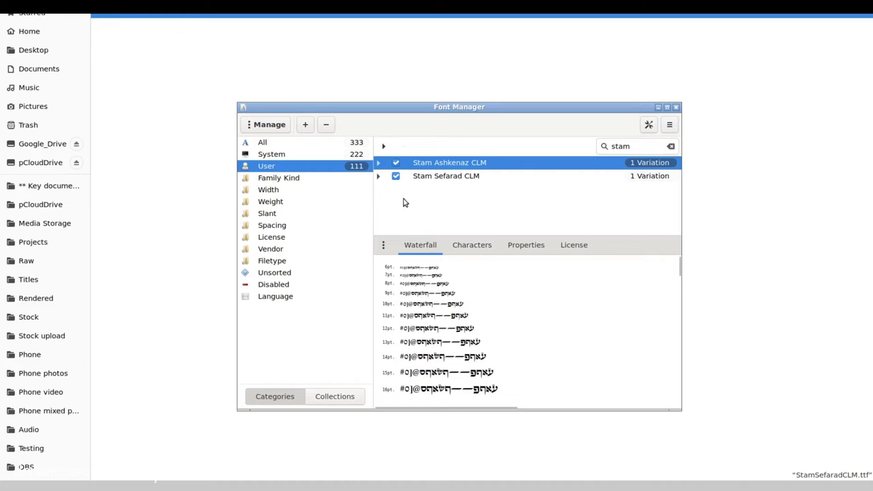
left_click(379, 176)
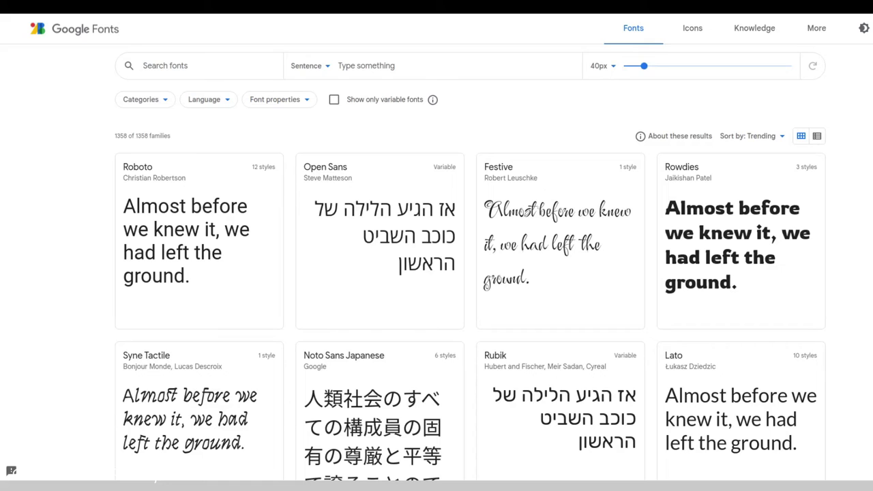
Step: On Google Fonts, filter the font families by the Hebrew language
left_click(221, 101)
scroll(220, 150, "down", 5)
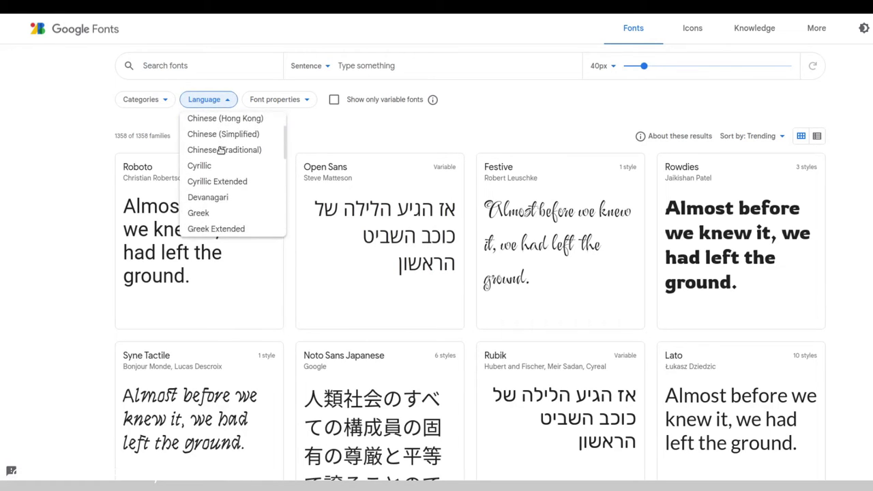
left_click(218, 146)
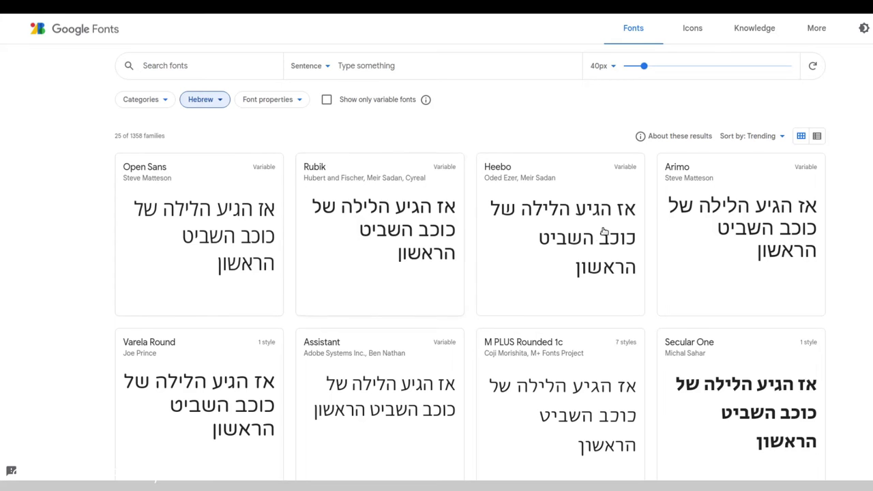
Step: Browse the Hebrew font families on Google Fonts and compare their sample sentences
scroll(618, 225, "down", 2)
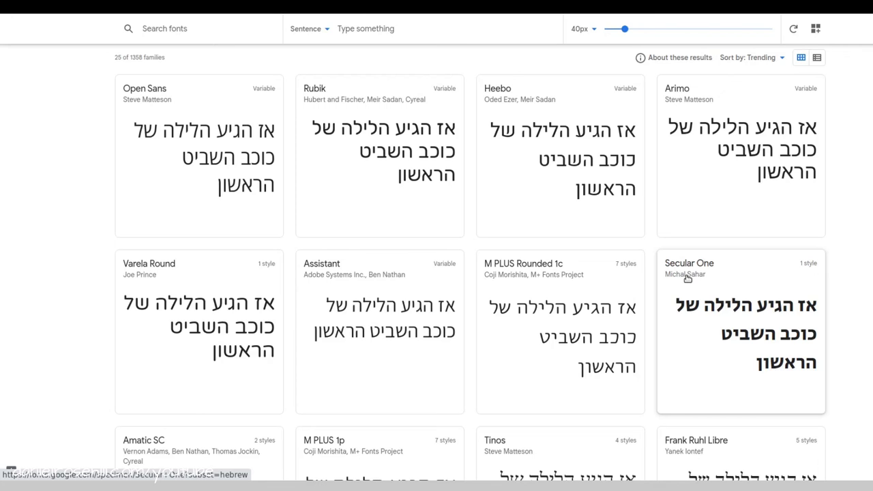
scroll(688, 277, "down", 3)
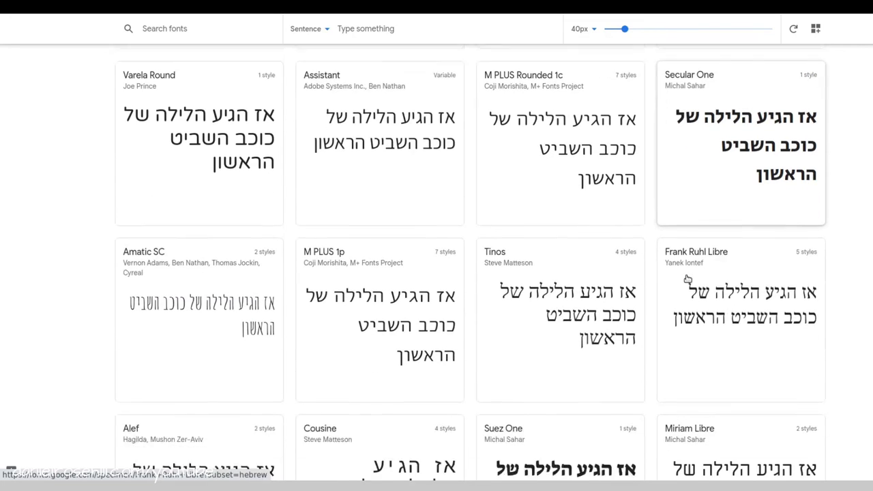
scroll(688, 277, "down", 2)
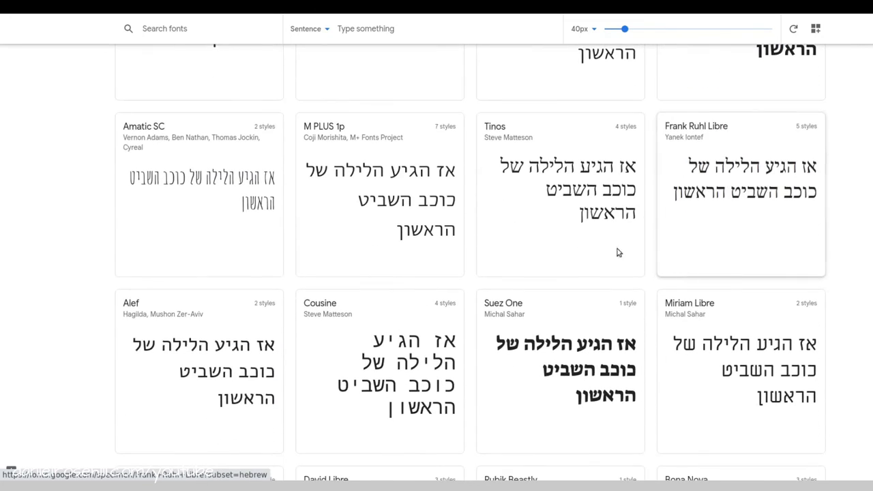
scroll(540, 269, "down", 1)
scroll(627, 266, "down", 2)
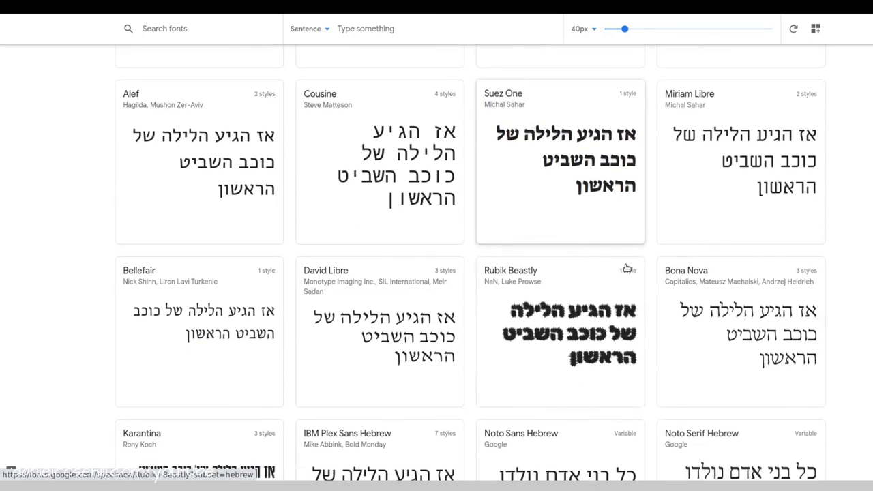
scroll(632, 263, "down", 4)
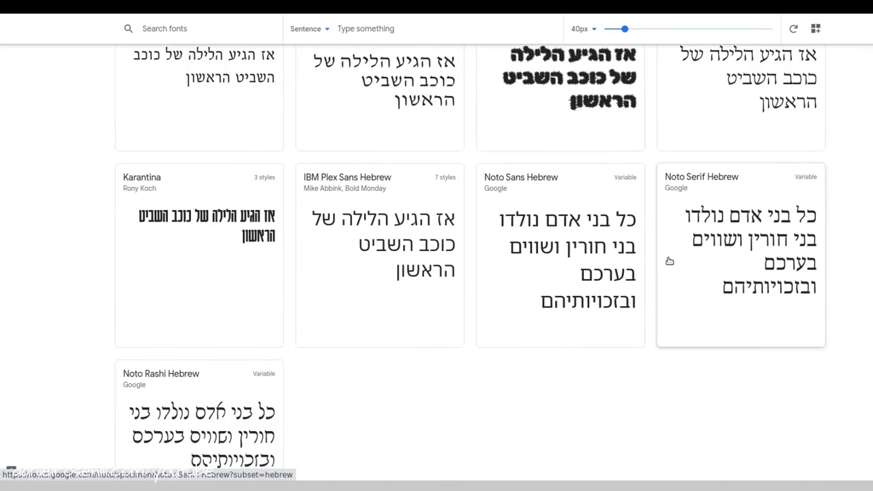
scroll(667, 259, "down", 2)
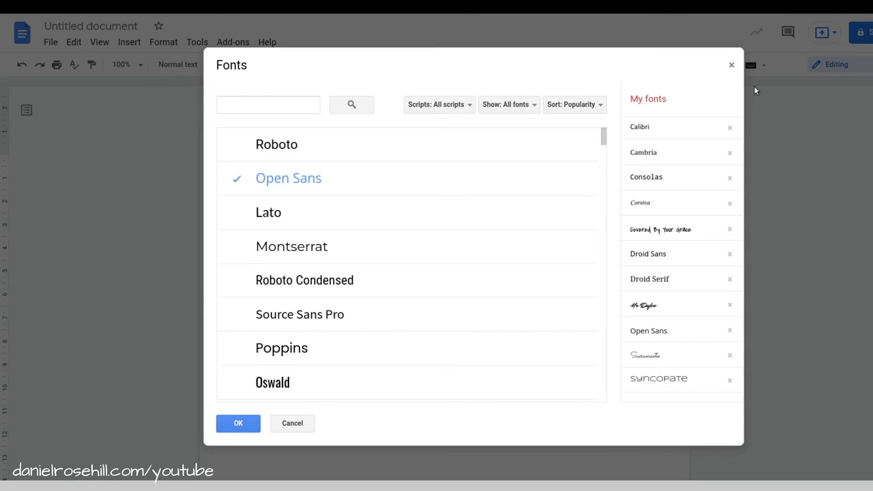
Step: Search the additional document fonts for "rashi", add Noto Rashi Hebrew to My fonts and apply it to the blank document
left_click(732, 64)
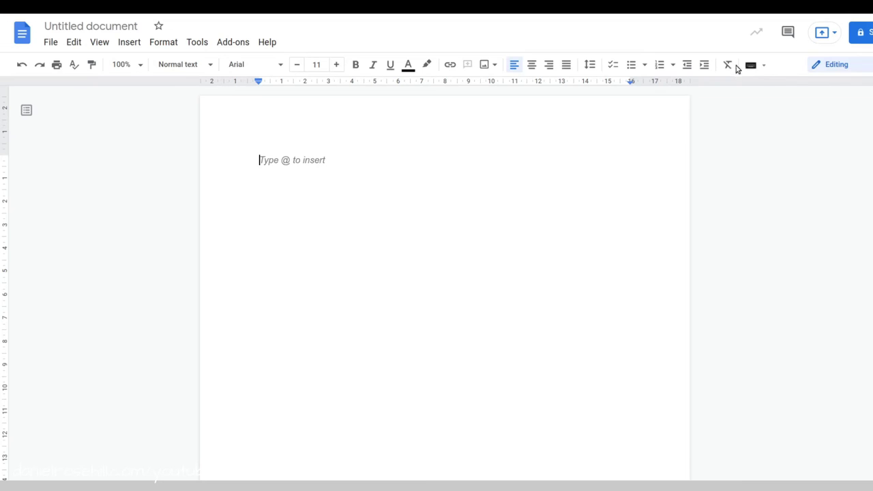
left_click(254, 68)
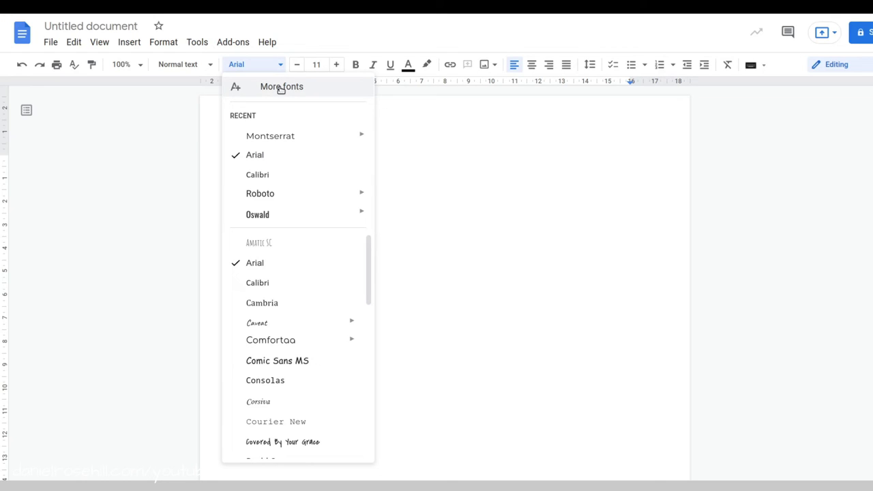
left_click(280, 90)
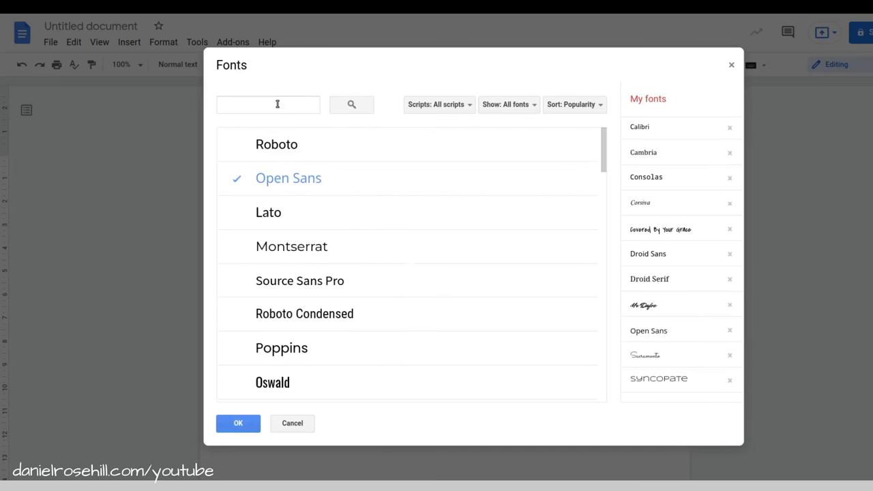
left_click(277, 104)
type("ras")
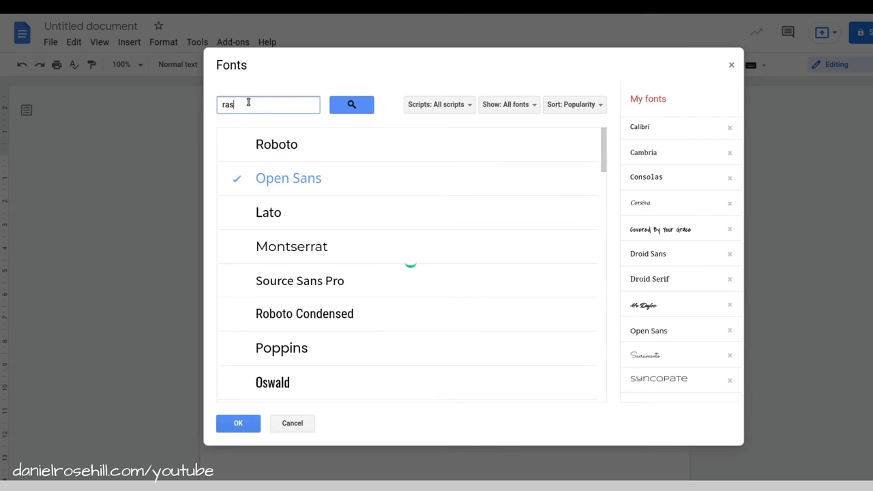
type("hi")
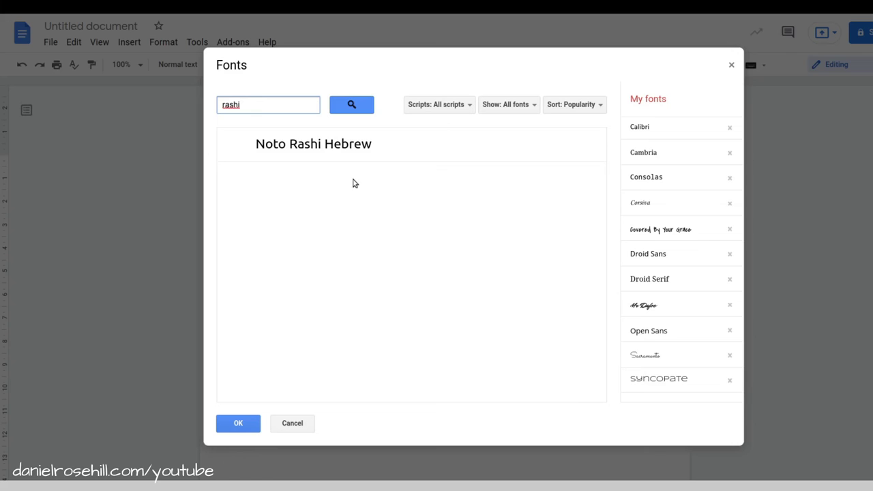
left_click(382, 154)
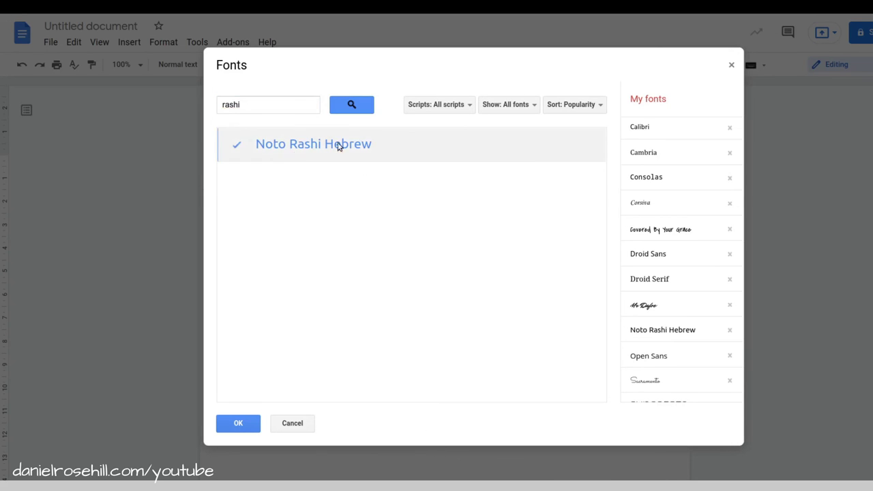
left_click(235, 424)
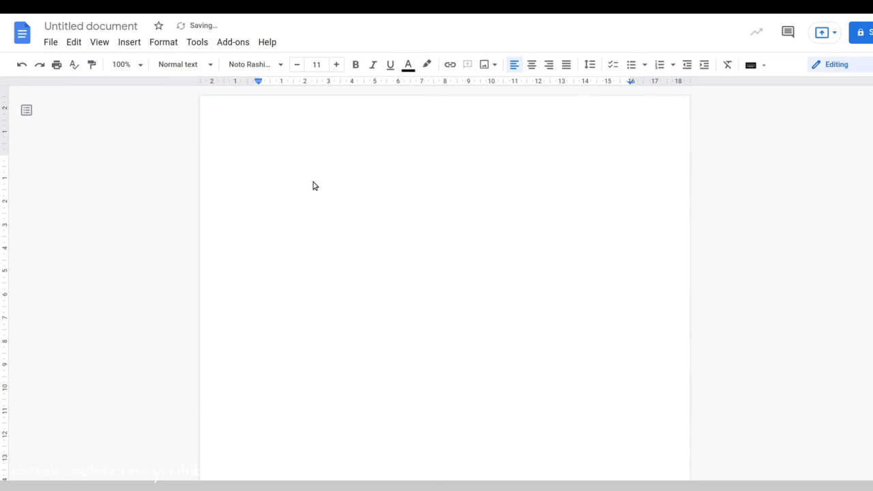
type("gggg")
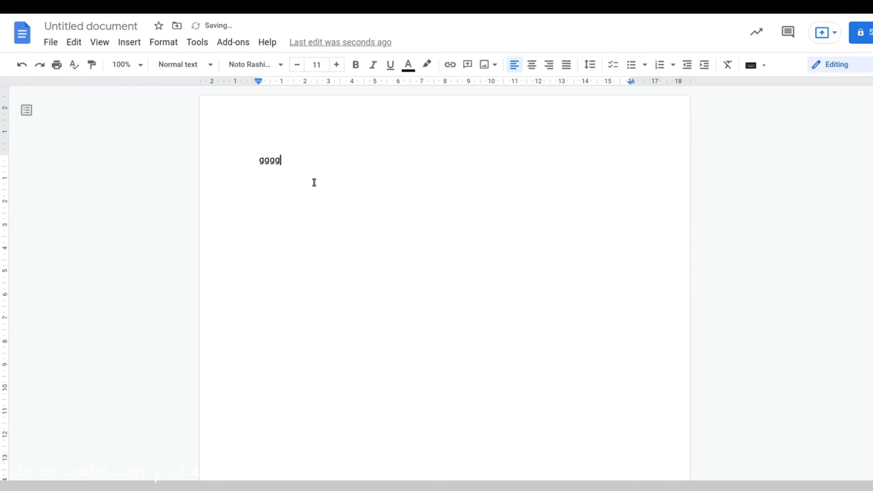
type("gfhfhfh")
key("BackSpace")
key("BackSpace")
key("BackSpace")
key("BackSpace")
key("BackSpace")
key("BackSpace")
key("BackSpace")
key("BackSpace")
key("BackSpace")
key("BackSpace")
key("BackSpace")
Step: Enter a line of Hebrew sample letters in Noto Rashi Hebrew and start a new line below it
type("לננכךכככככככככככך")
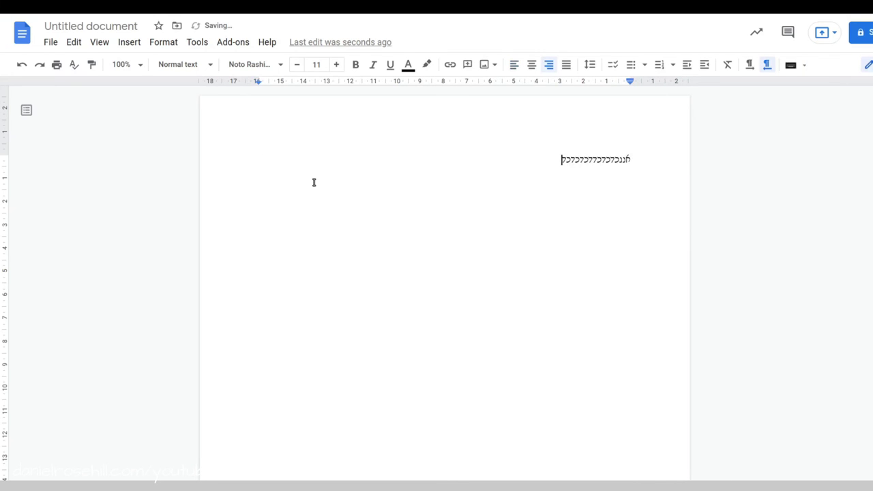
type("ננננ")
key("Return")
Step: Set the font of the second line to Arial and enter Hebrew sample letters there for comparison
left_click(254, 64)
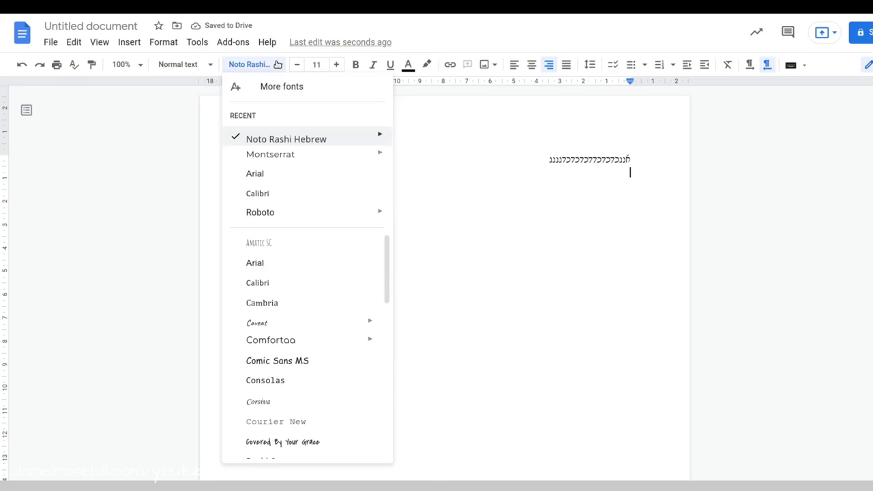
left_click(264, 179)
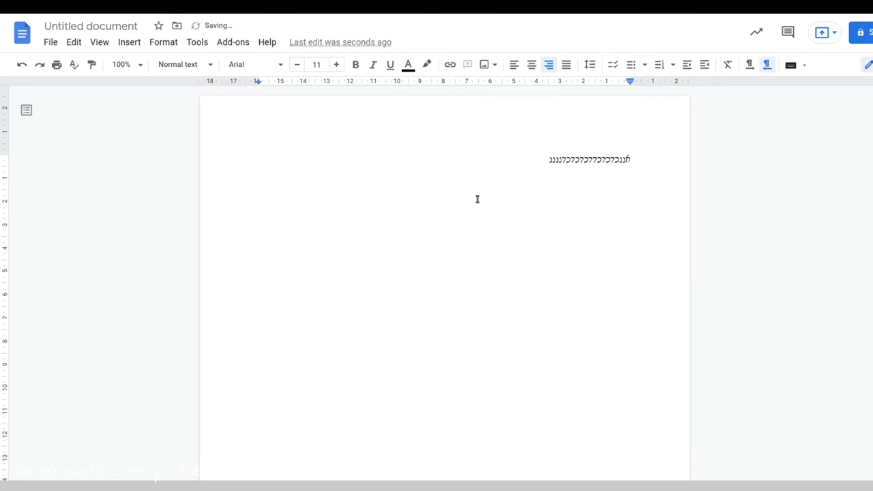
type("יעגעפעגעג")
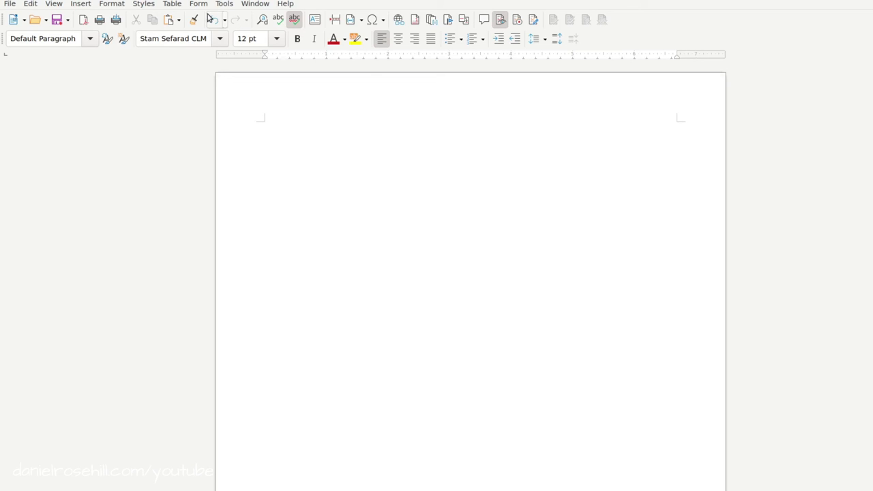
Step: In LibreOffice Writer, choose the Alef font for the blank document and enter the Hebrew sample letters דדדגגגככככגגדדדדשששש
left_click(220, 38)
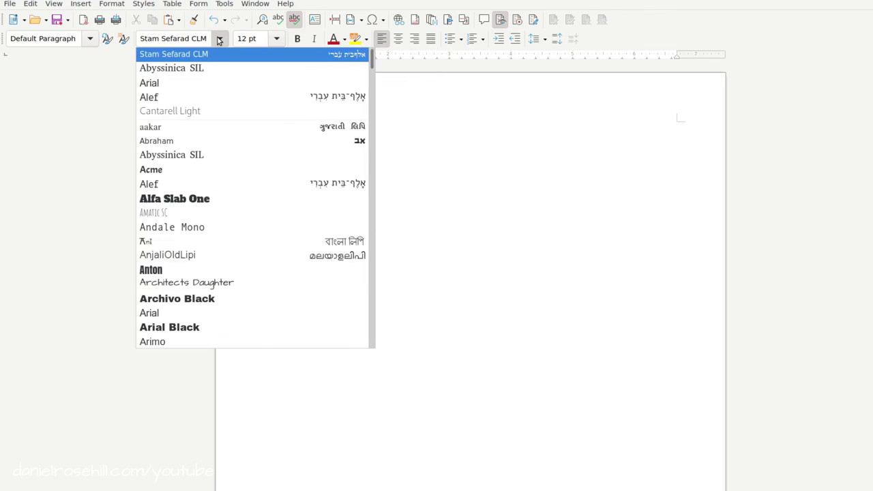
left_click(315, 96)
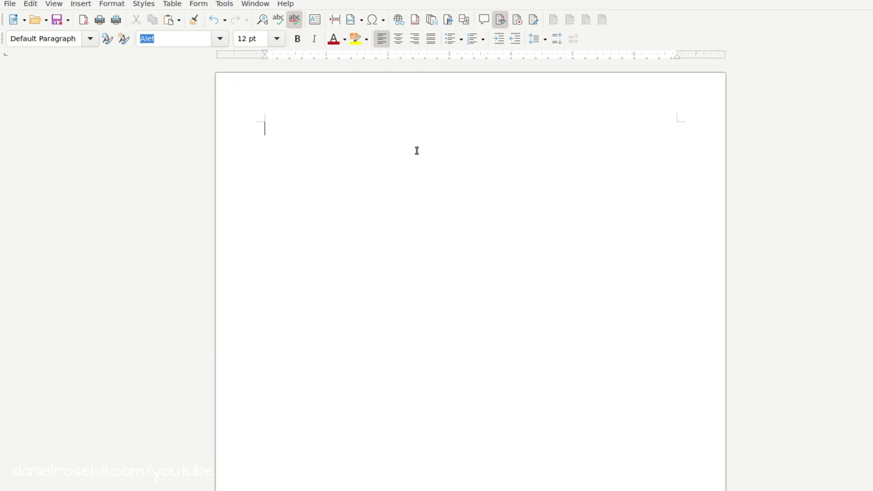
type("דדדגגגכככככ")
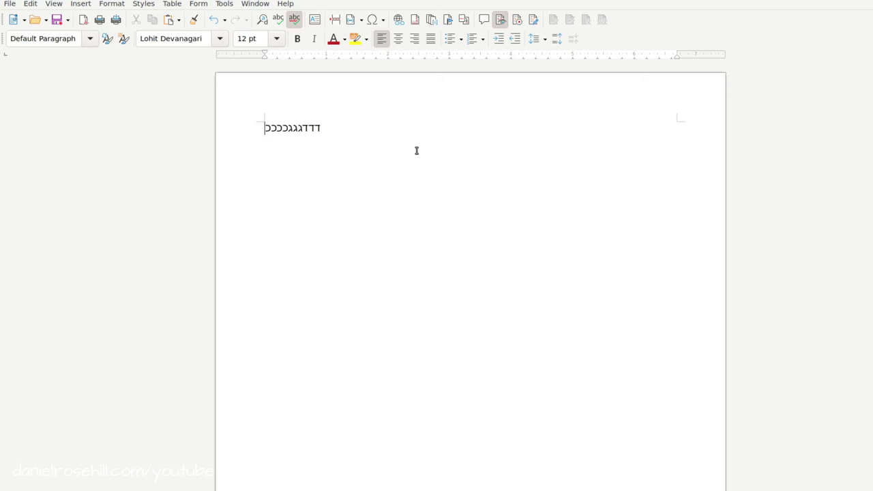
type("גגדדדדדששש")
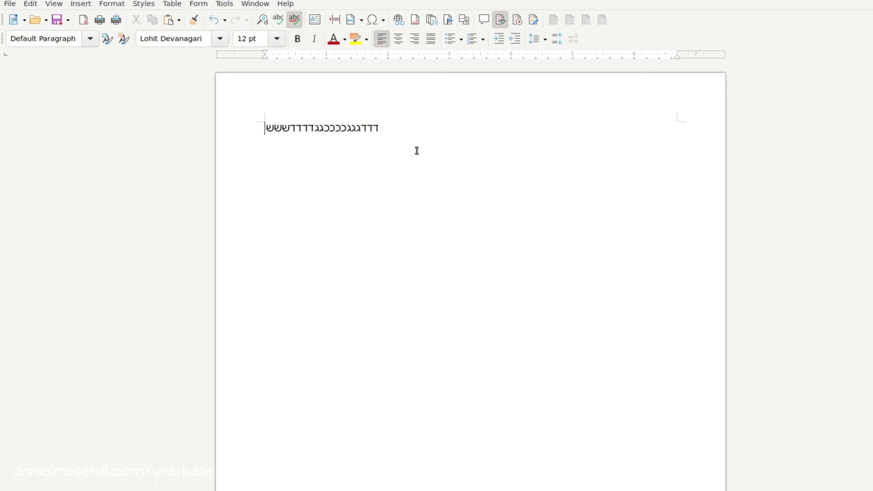
type("ש")
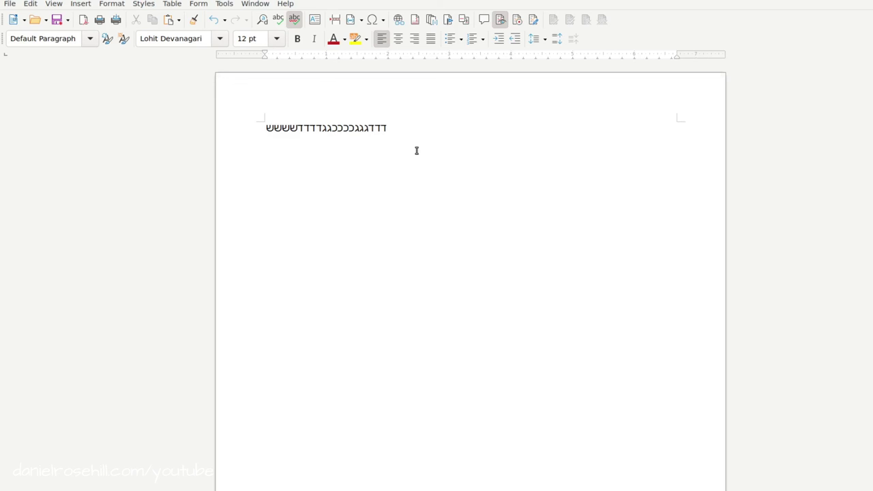